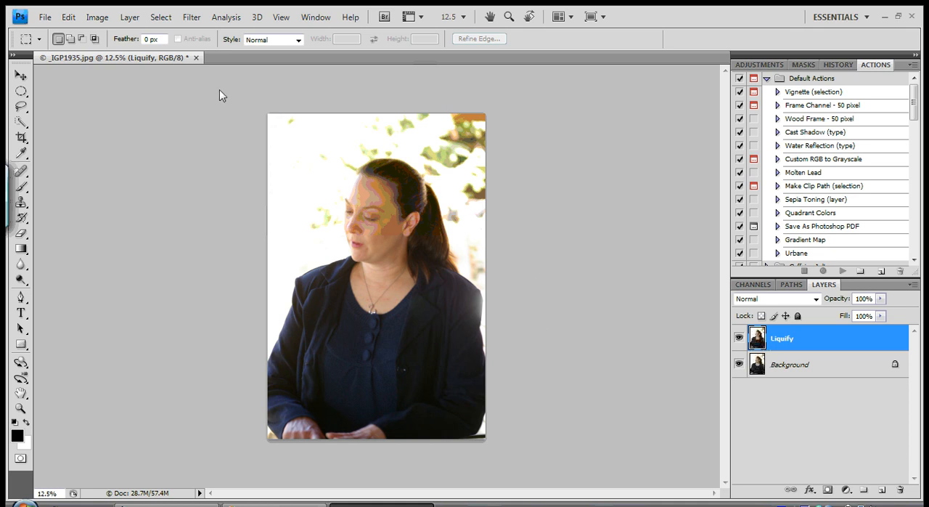
- Open the Liquify filter on the Liquify layer and set the brush size to 277
click(192, 16)
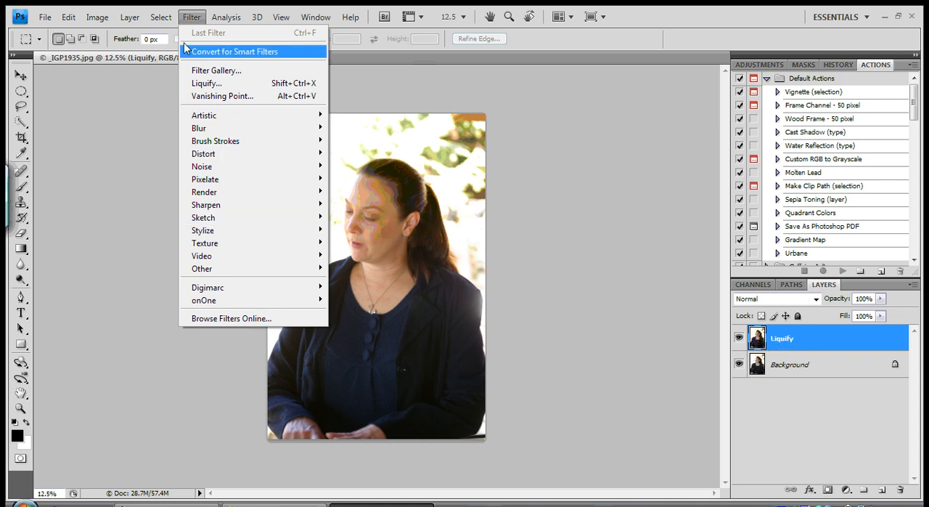
click(217, 84)
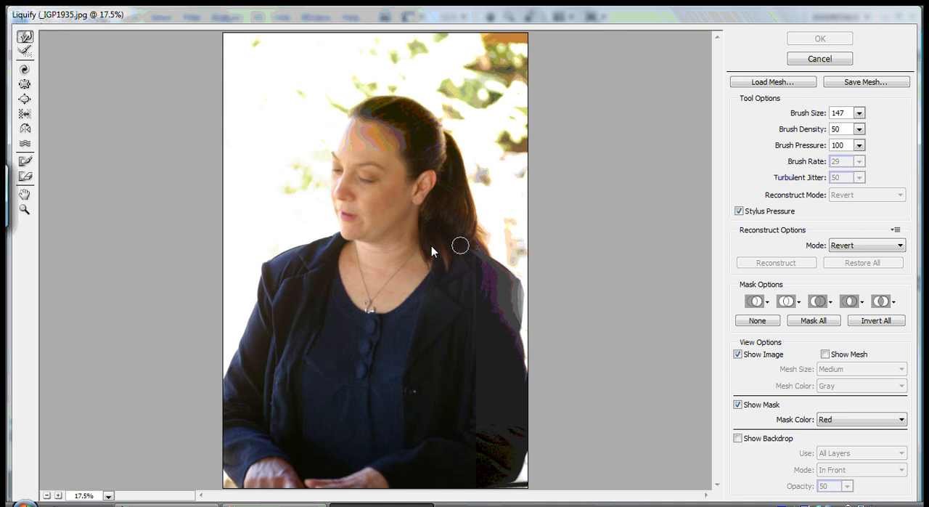
key(bracketright)
key(bracketright)
key(bracketright)
key(bracketright)
key(bracketright)
key(bracketright)
key(bracketright)
key(bracketright)
key(bracketright)
key(bracketright)
key(bracketright)
key(bracketright)
key(bracketright)
key(bracketright)
key(bracketright)
key(bracketright)
key(bracketright)
key(bracketright)
key(bracketleft)
key(bracketleft)
key(bracketleft)
key(bracketleft)
key(bracketleft)
key(bracketleft)
key(bracketleft)
key(bracketleft)
key(bracketleft)
key(bracketleft)
key(bracketleft)
key(bracketleft)
key(bracketleft)
key(bracketleft)
key(bracketleft)
key(bracketleft)
key(bracketleft)
key(bracketleft)
key(bracketleft)
key(bracketleft)
- Push the jacket's shoulder line on the woman's right side inward with the Forward Warp tool at brush size 251
click(24, 209)
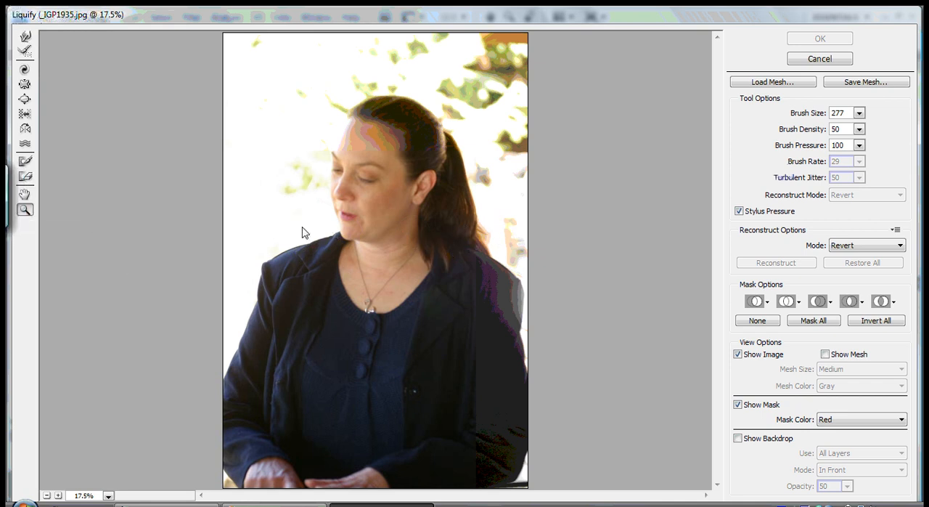
drag(251, 209, 375, 310)
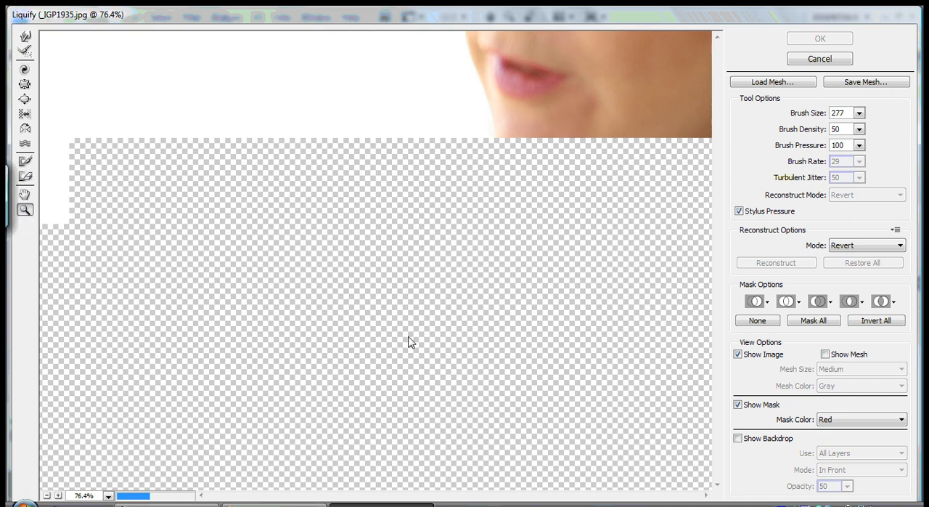
key(w)
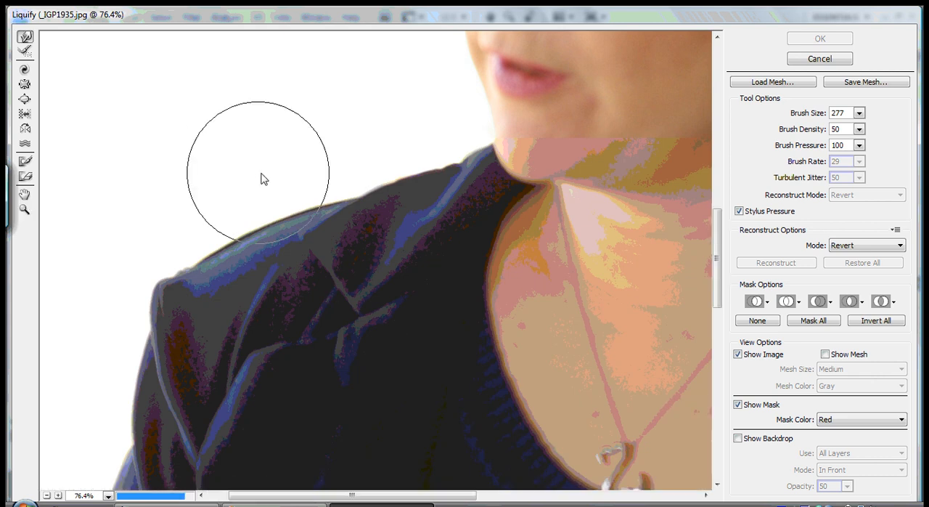
key([)
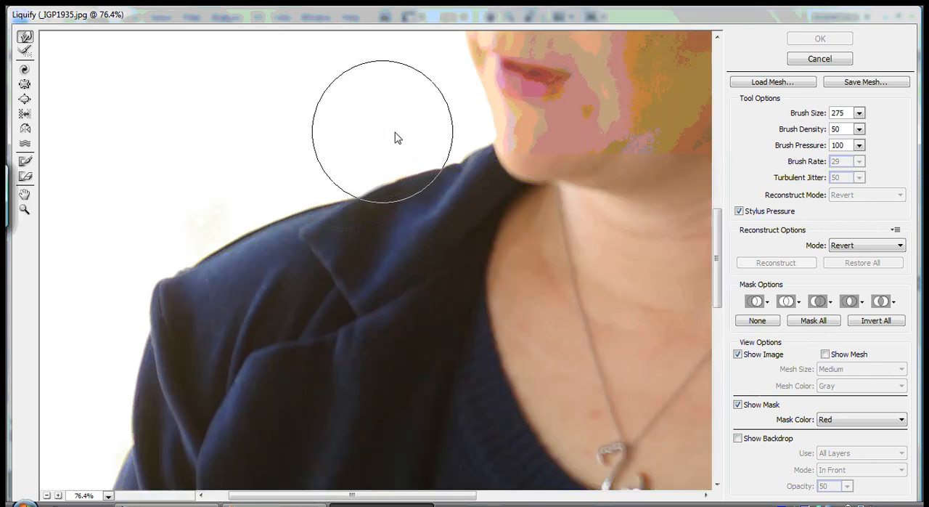
key(bracketleft)
key(bracketleft)
key(bracketleft)
key(bracketleft)
key(bracketleft)
key(bracketleft)
key(bracketleft)
key(bracketleft)
key(bracketleft)
key(bracketleft)
key(bracketleft)
key(bracketleft)
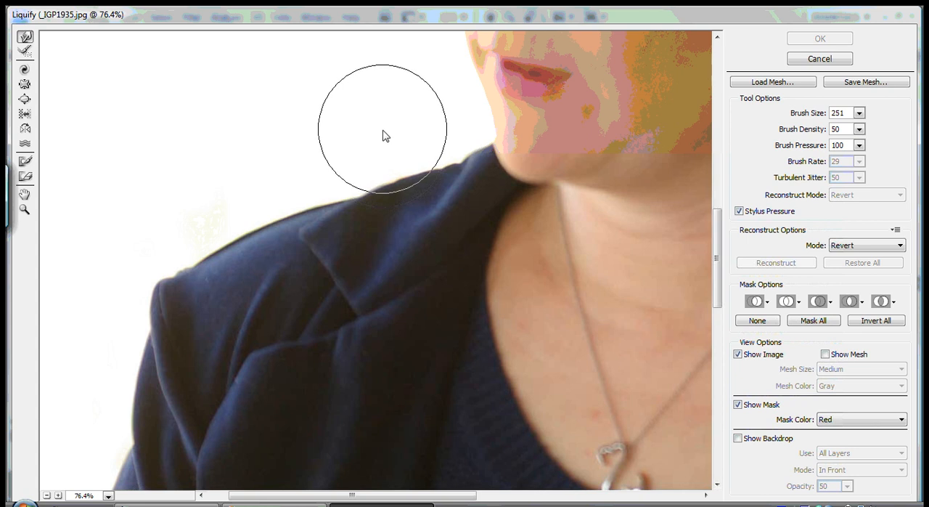
mouse_move(385, 136)
mouse_down()
mouse_move(382, 158)
mouse_move(344, 145)
mouse_up()
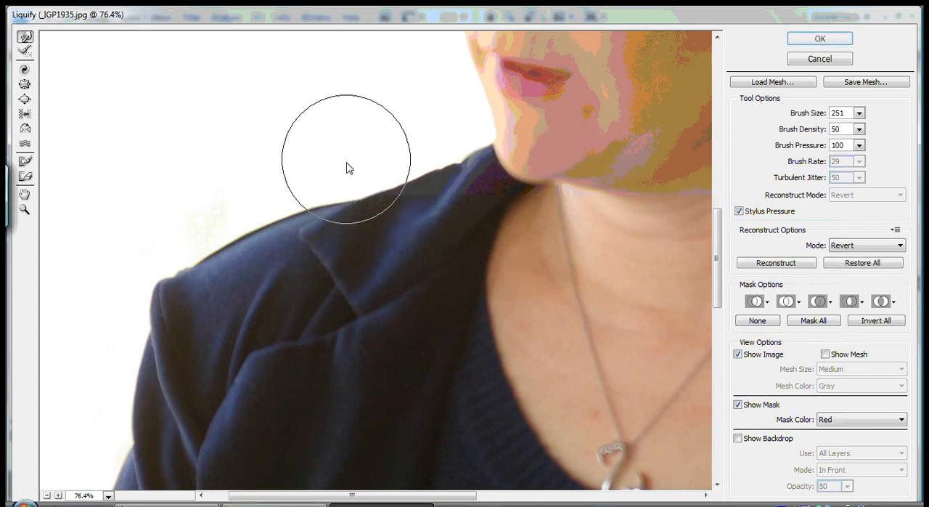
mouse_move(296, 167)
mouse_down()
mouse_move(292, 191)
mouse_move(252, 183)
mouse_move(255, 202)
mouse_move(239, 213)
mouse_move(221, 208)
mouse_move(224, 220)
mouse_move(198, 241)
mouse_move(267, 203)
mouse_move(340, 187)
mouse_up()
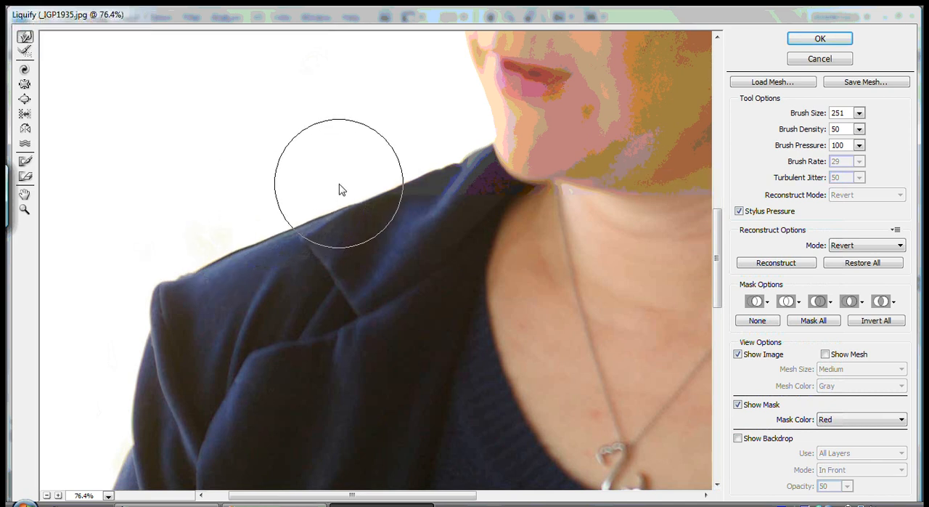
mouse_move(172, 266)
mouse_down()
mouse_move(317, 206)
mouse_move(290, 208)
mouse_move(180, 257)
mouse_move(168, 264)
mouse_move(173, 272)
mouse_up()
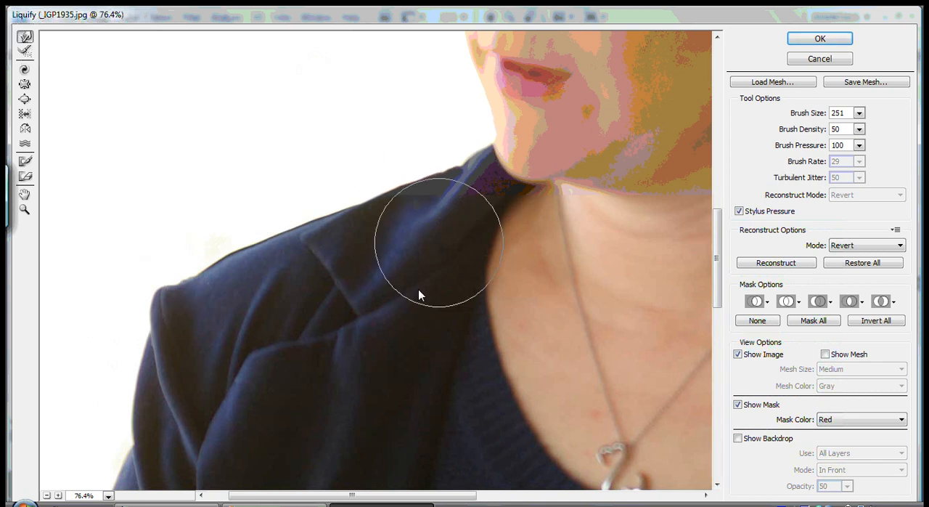
- Warp the outer edge of her right upper sleeve and the corner of that shoulder inward to slim them
mouse_move(721, 240)
mouse_down()
mouse_move(718, 208)
mouse_move(716, 330)
mouse_move(716, 305)
mouse_up()
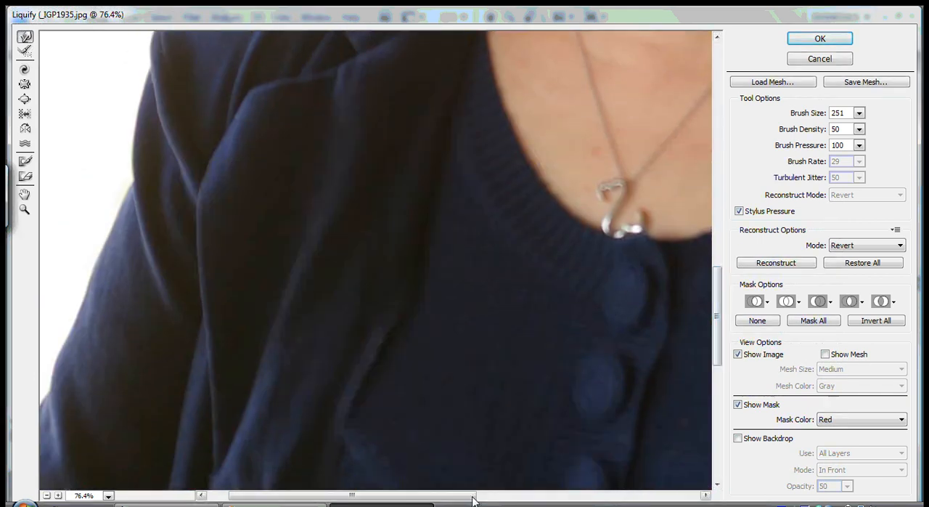
drag(419, 499, 399, 499)
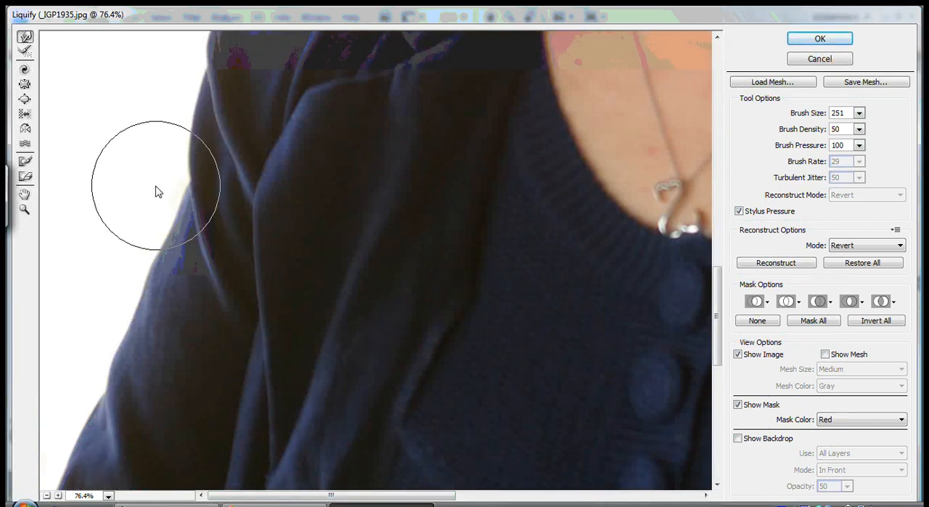
drag(156, 186, 161, 186)
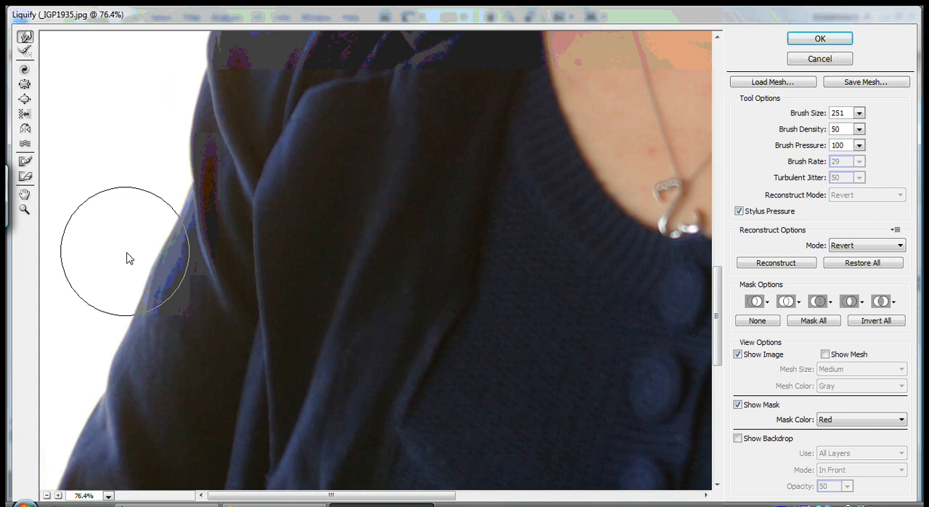
scroll(323, 287, up, 3)
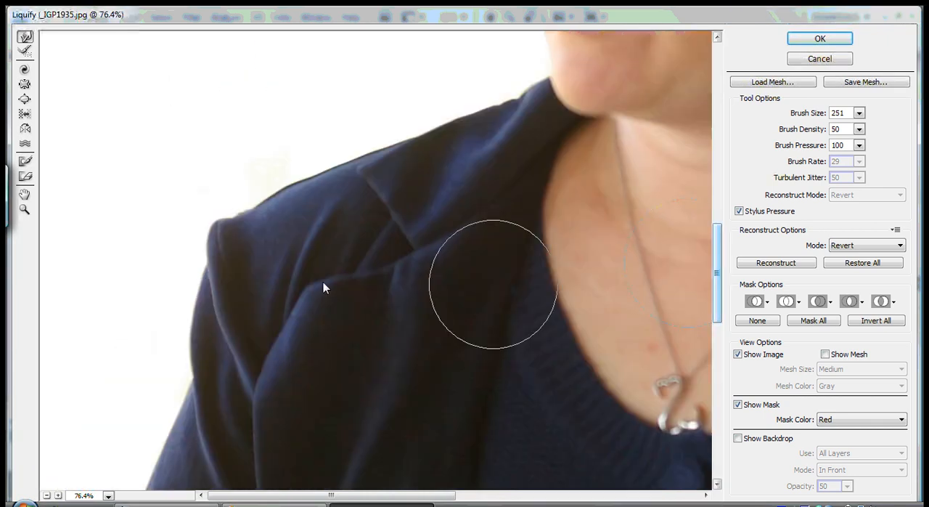
drag(183, 235, 193, 223)
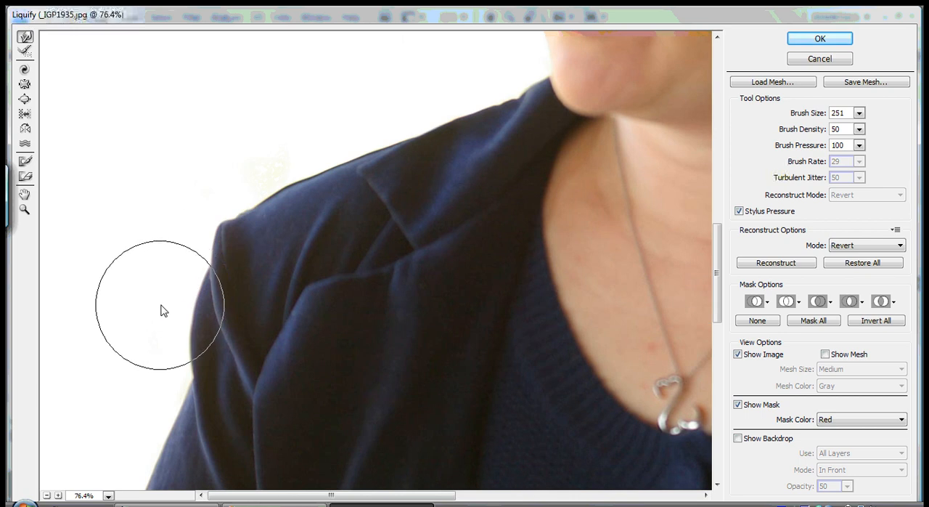
drag(168, 305, 172, 306)
drag(162, 344, 171, 346)
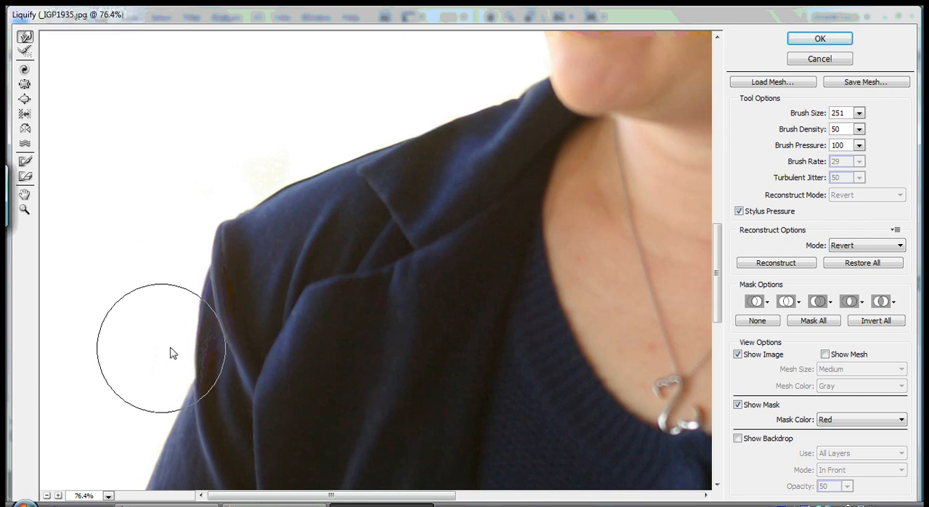
- Push in and smooth the outer edge of her right sleeve from mid-arm down toward the elbow
drag(720, 253, 718, 328)
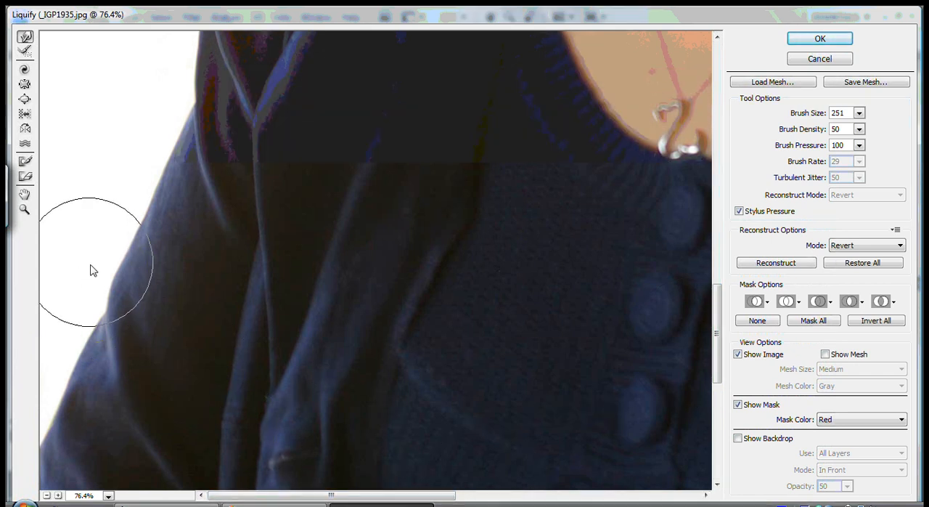
drag(88, 265, 122, 231)
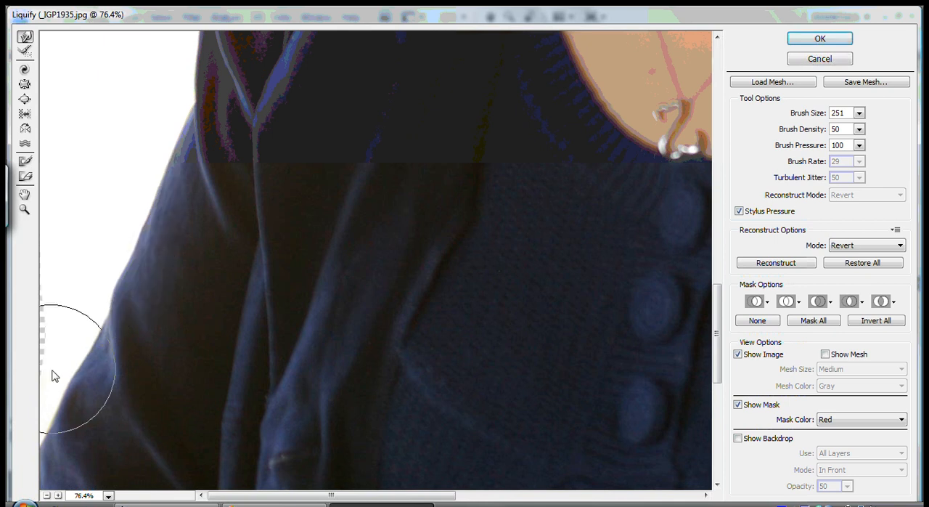
drag(53, 376, 57, 410)
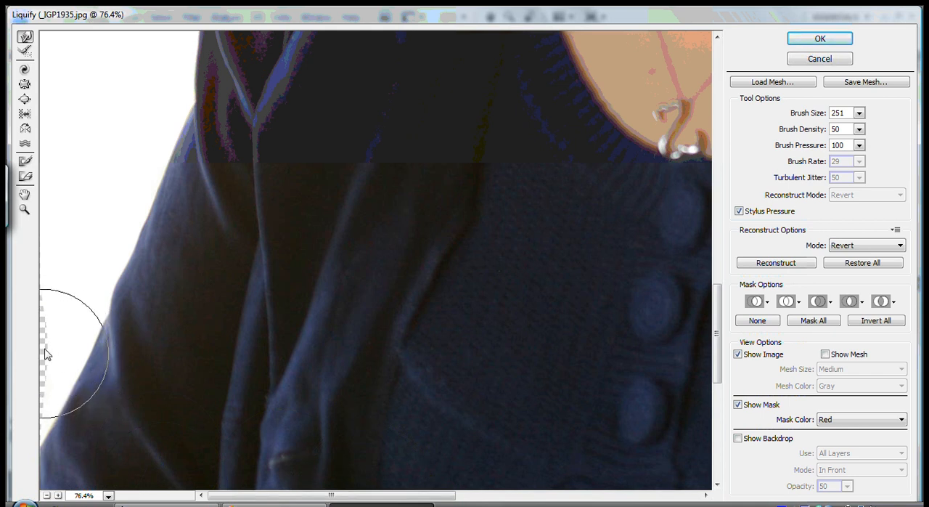
mouse_move(45, 354)
mouse_down()
mouse_move(66, 333)
mouse_move(74, 351)
mouse_move(63, 393)
mouse_up()
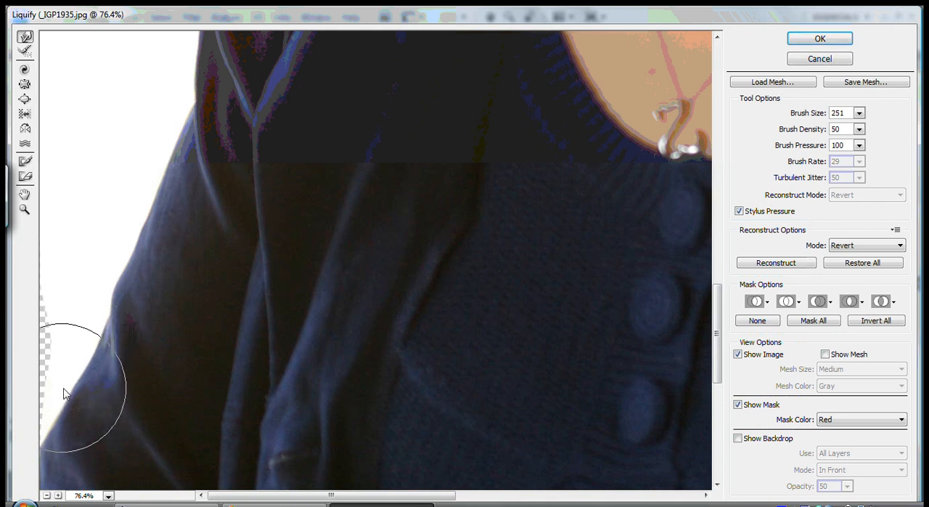
drag(64, 393, 127, 211)
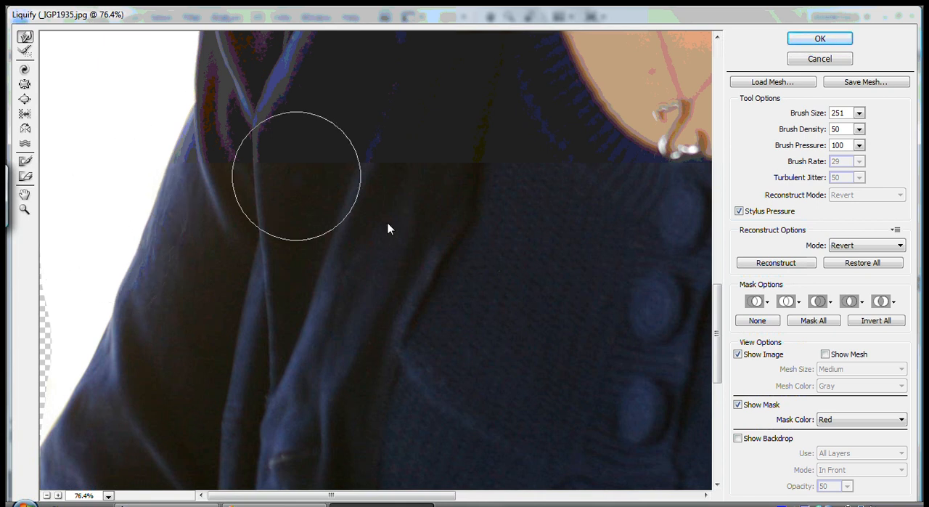
- Warp the jacket's outer edge and top shoulder line on her left side inward to slim that shoulder
drag(400, 500, 675, 496)
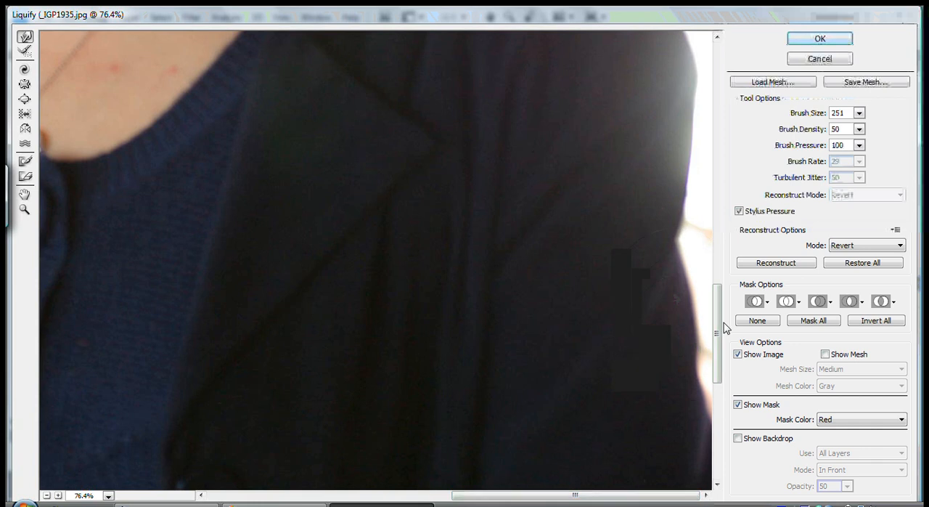
drag(717, 321, 721, 292)
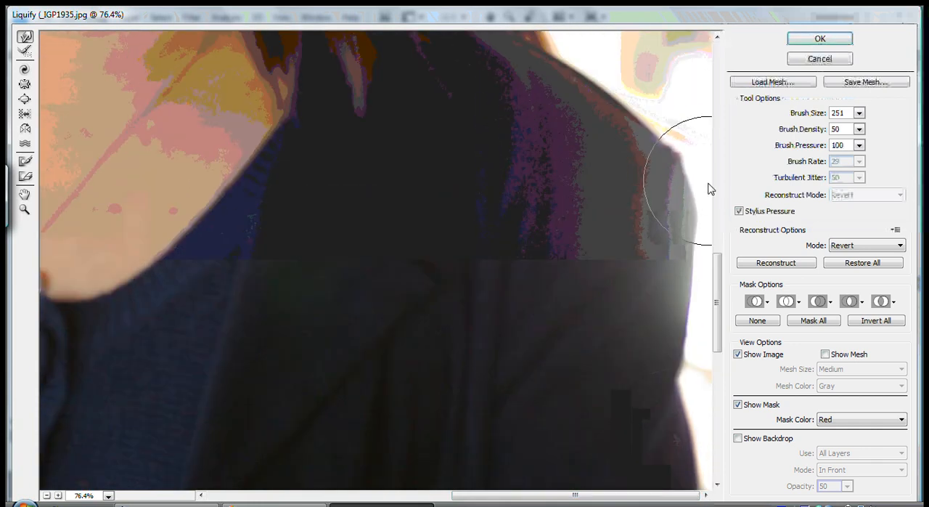
drag(703, 193, 701, 217)
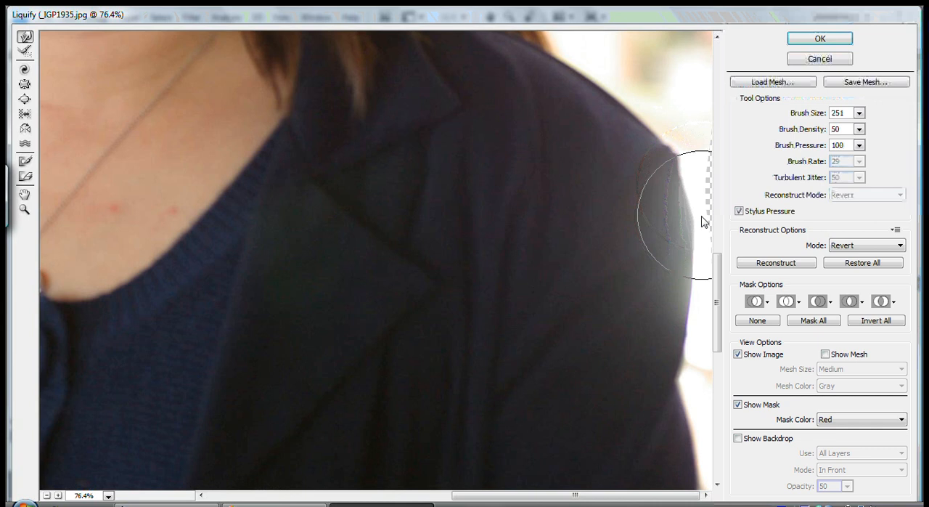
mouse_move(702, 221)
mouse_down()
mouse_move(692, 148)
mouse_move(567, 55)
mouse_move(547, 52)
mouse_up()
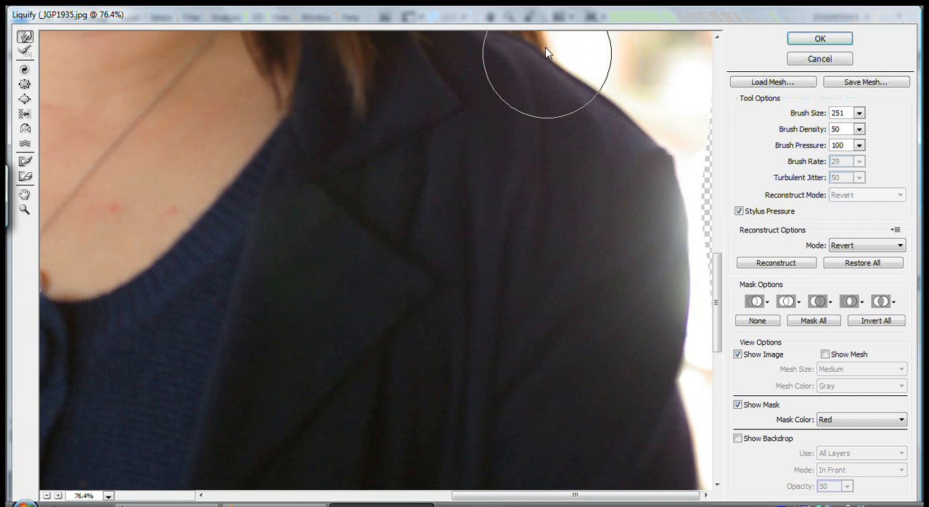
drag(719, 310, 718, 285)
mouse_move(513, 146)
mouse_down()
mouse_move(479, 141)
mouse_move(498, 146)
mouse_move(512, 172)
mouse_move(567, 180)
mouse_move(594, 200)
mouse_up()
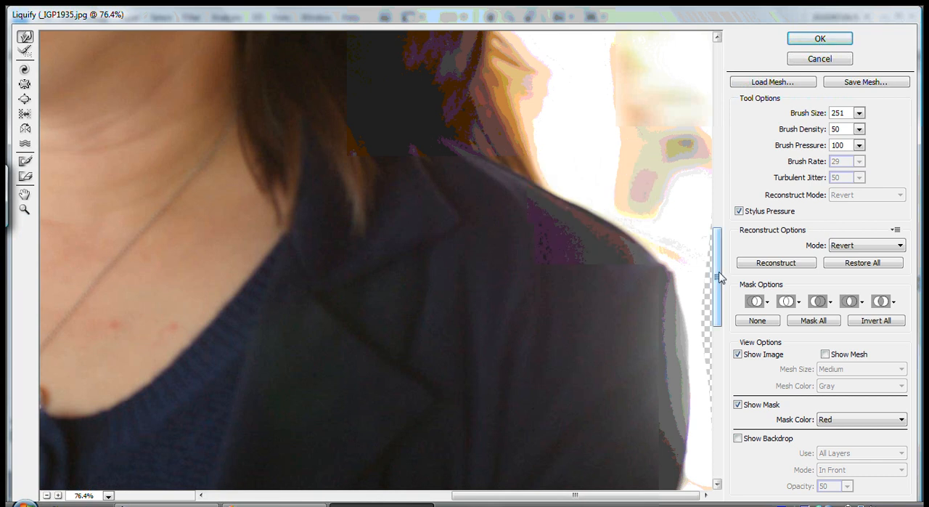
- Push the outer edge of her left sleeve inward from below the shoulder down the arm
drag(720, 277, 720, 300)
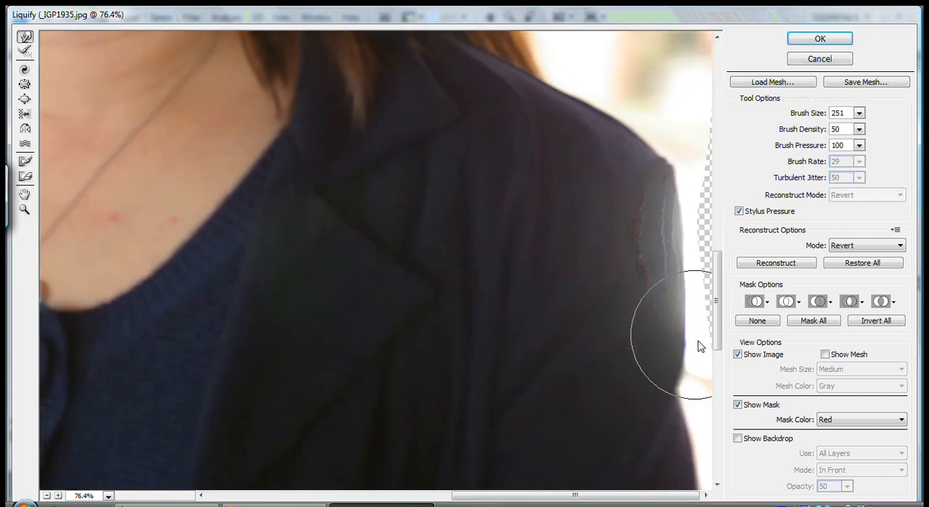
drag(693, 345, 688, 348)
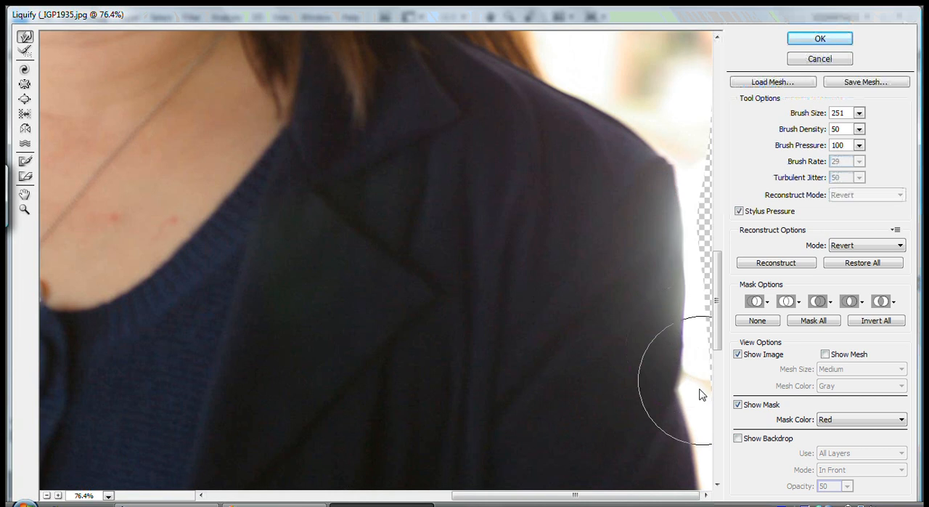
drag(701, 394, 707, 425)
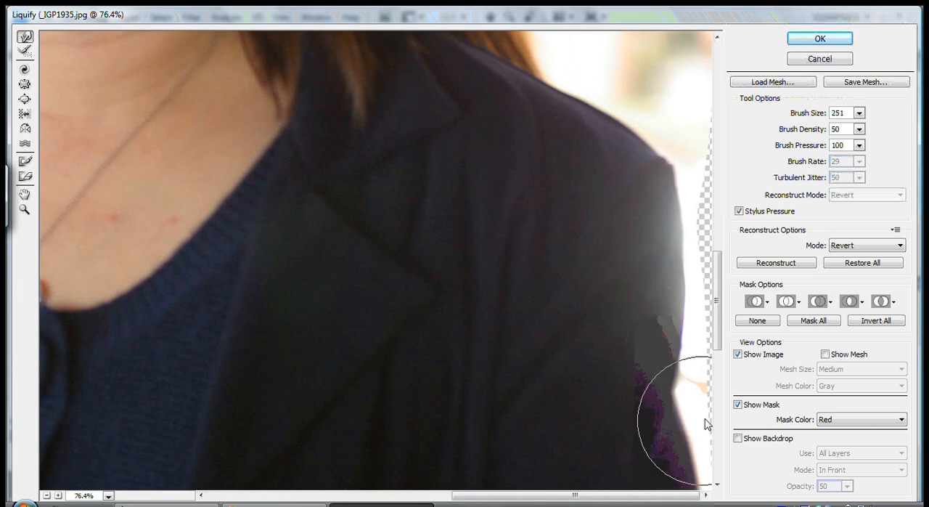
drag(716, 322, 703, 352)
drag(699, 320, 711, 473)
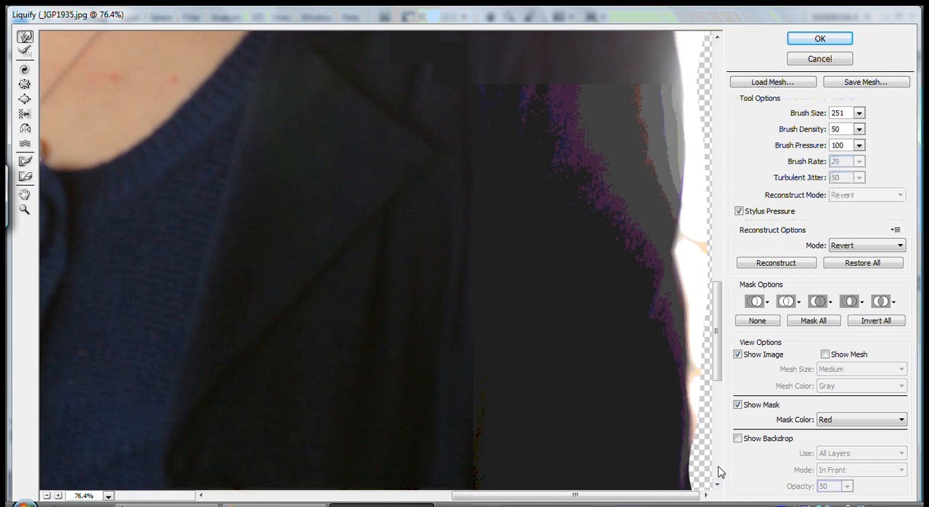
drag(726, 363, 723, 401)
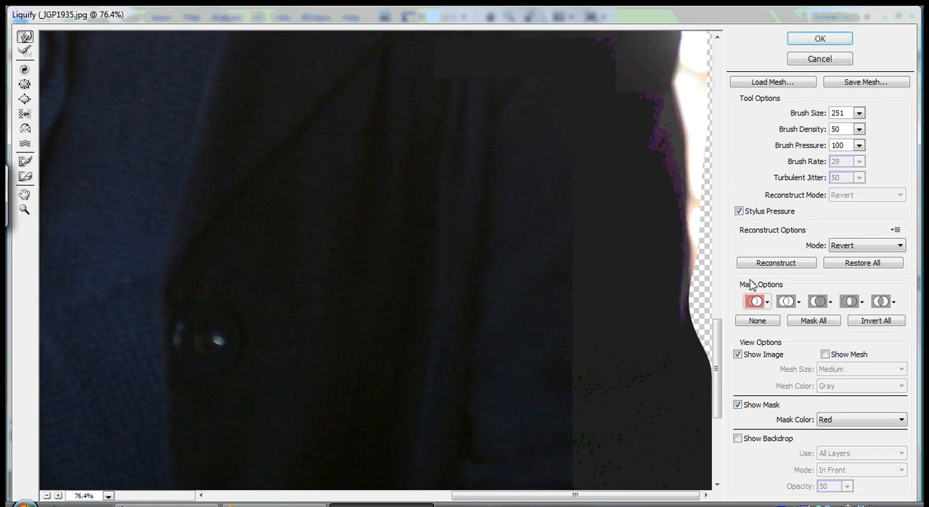
- Fit the whole portrait in the preview and set the Forward Warp brush size to 387
drag(717, 334, 713, 139)
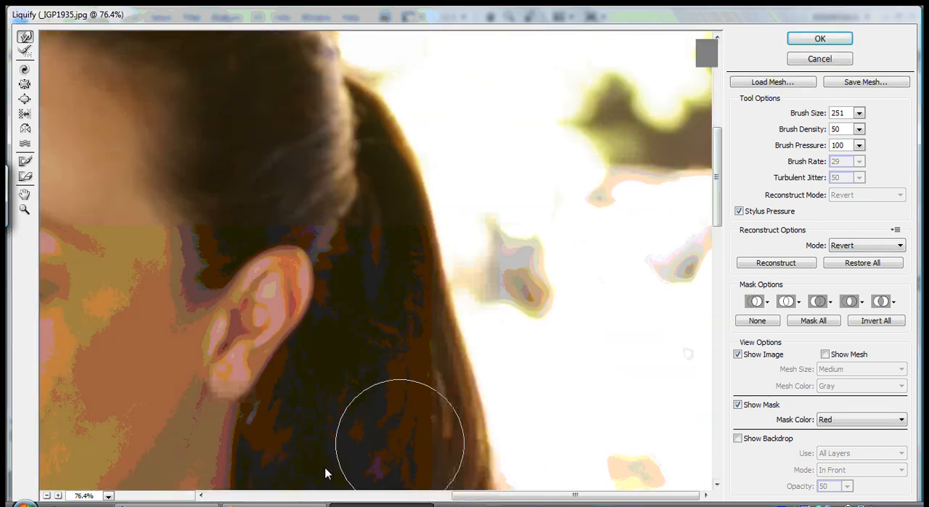
double_click(24, 194)
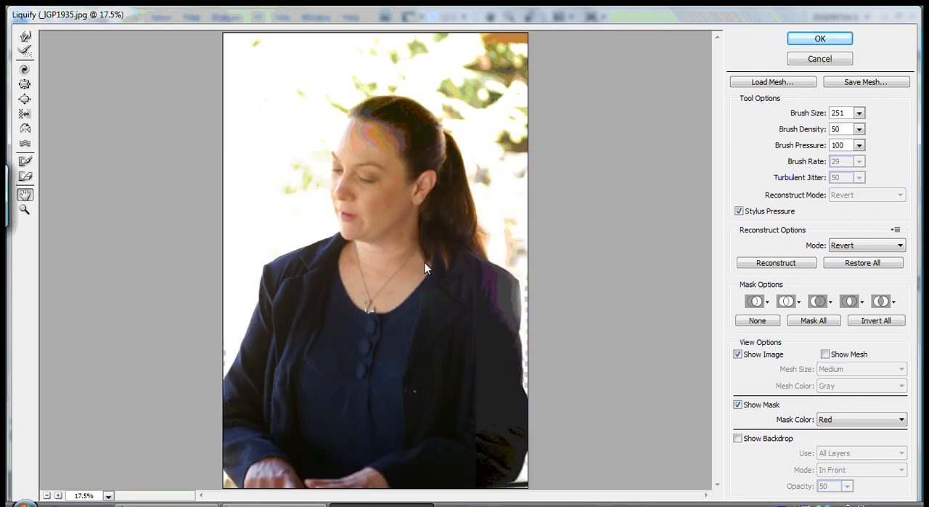
key(w)
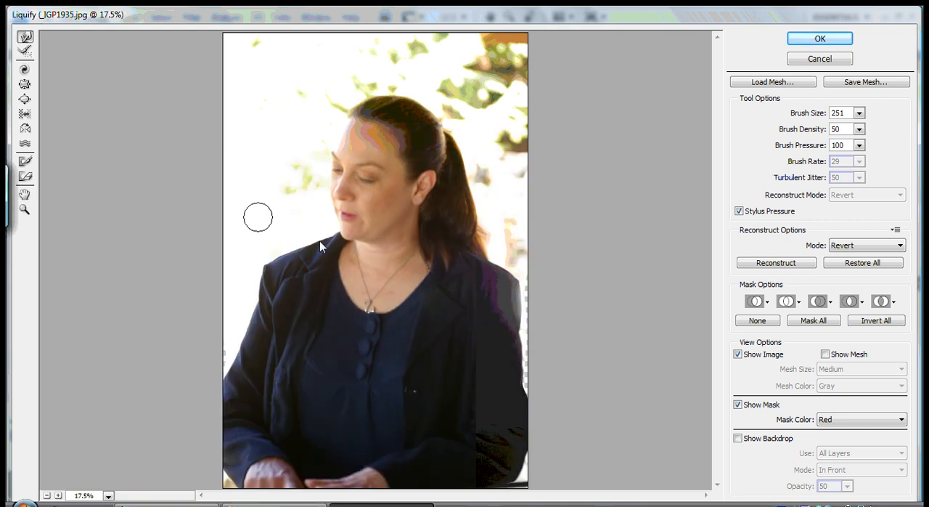
key(bracketright)
key(bracketright)
key(bracketright)
key(bracketright)
key(bracketright)
key(bracketright)
key(bracketright)
key(bracketright)
key(bracketright)
key(bracketright)
key(bracketright)
key(bracketright)
key(bracketright)
key(bracketright)
key(bracketright)
key(bracketright)
key(bracketright)
key(bracketright)
key(bracketright)
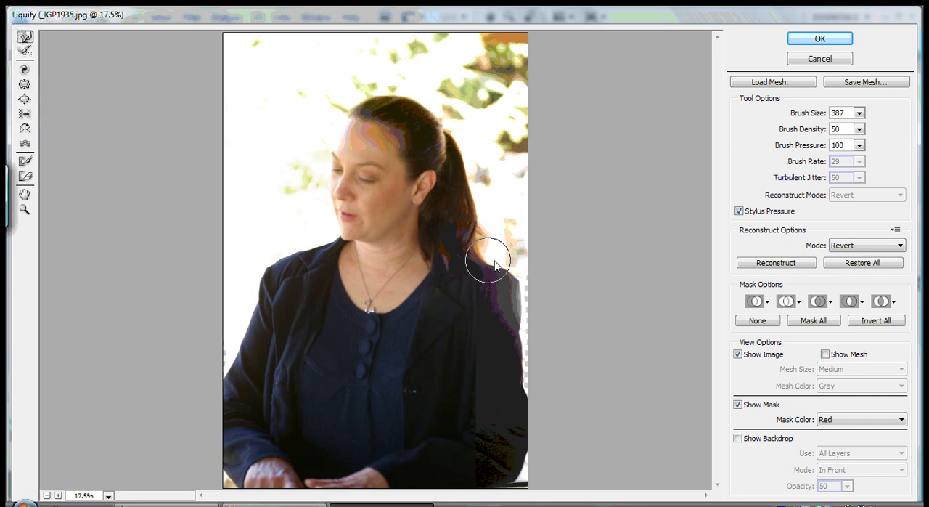
- Touch up the top of her left shoulder beside the ponytail with Forward Warp and apply the Liquify filter
mouse_move(495, 265)
mouse_down()
mouse_move(522, 273)
mouse_move(513, 276)
mouse_move(521, 291)
mouse_move(536, 233)
mouse_up()
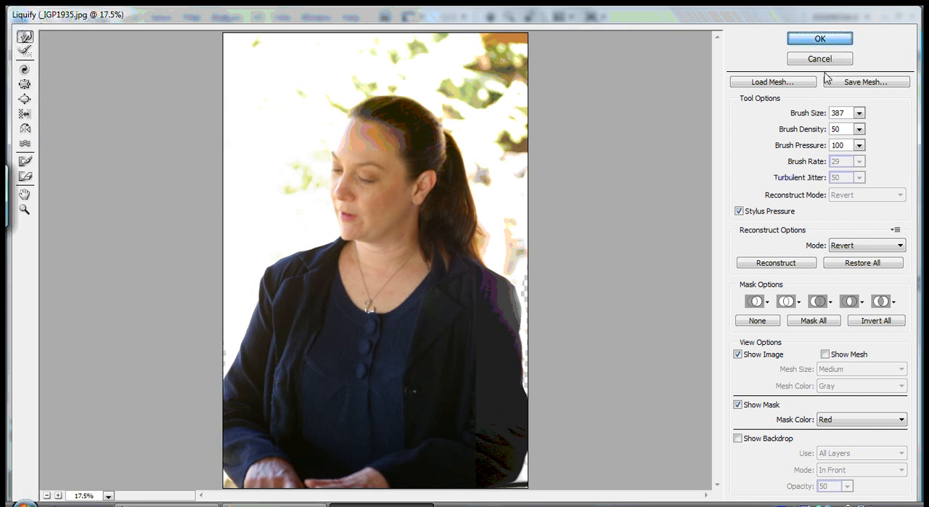
key(Return)
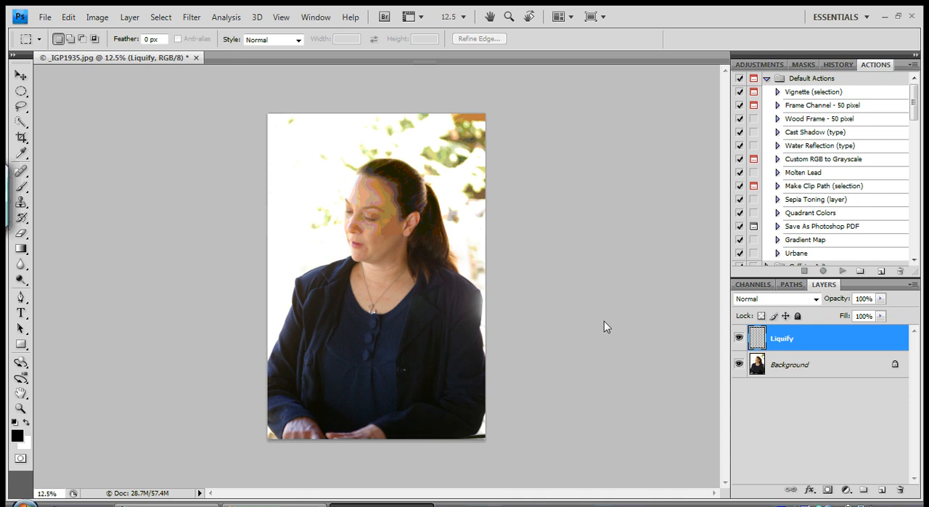
- Hide and show the Liquify layer twice to compare the portrait before and after, and dismiss the Windows color scheme dialog
click(739, 338)
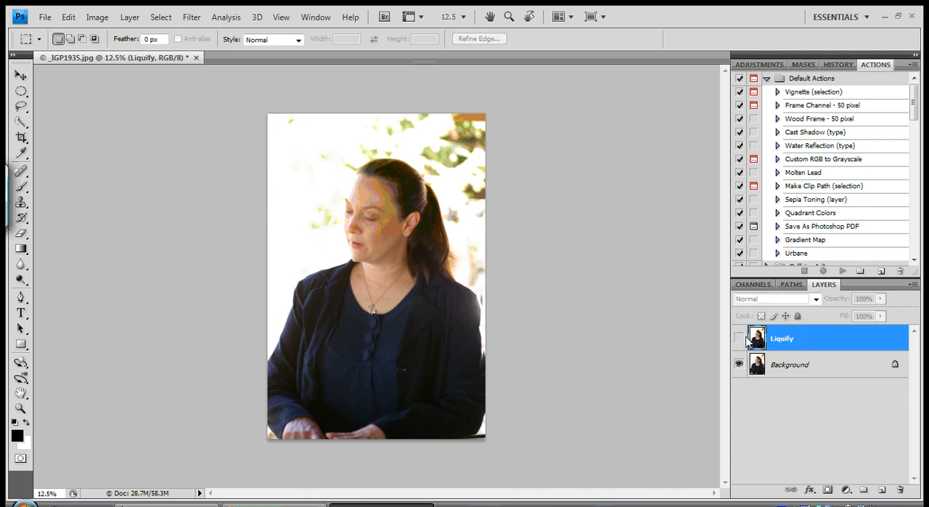
click(739, 339)
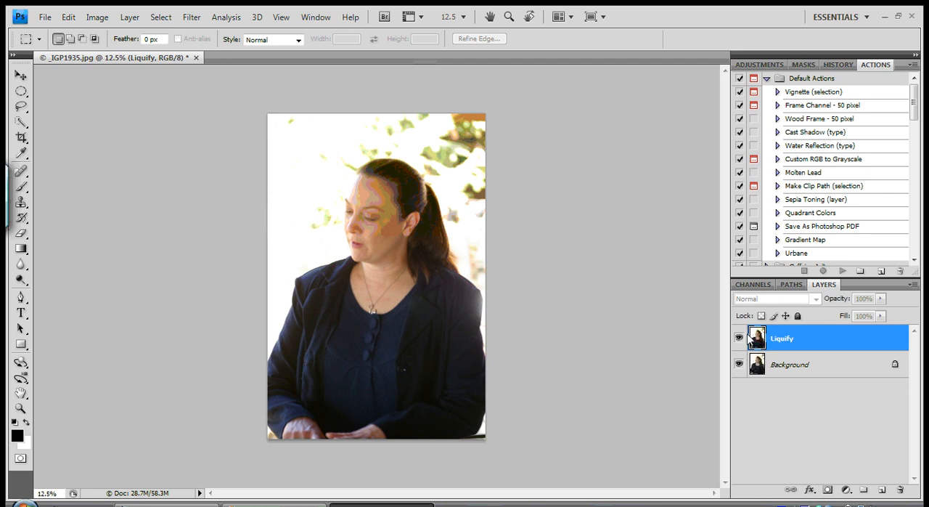
click(740, 338)
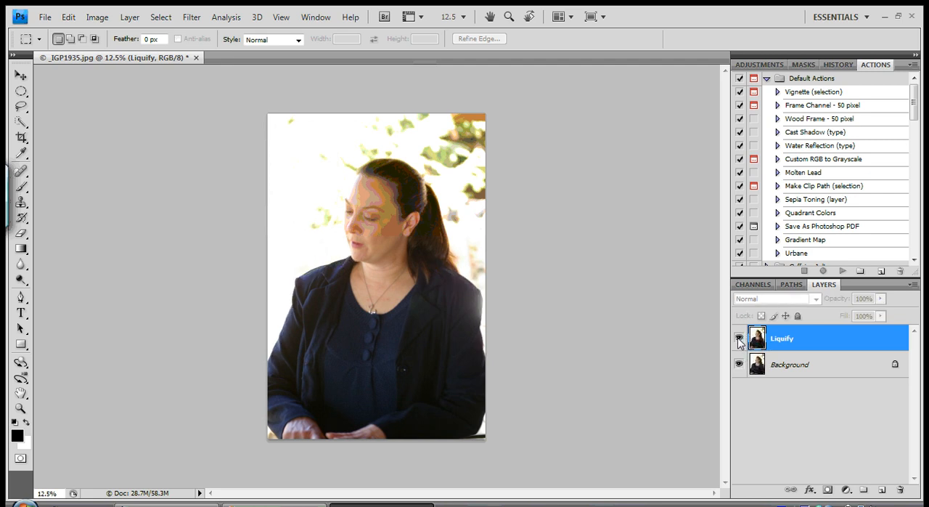
click(739, 338)
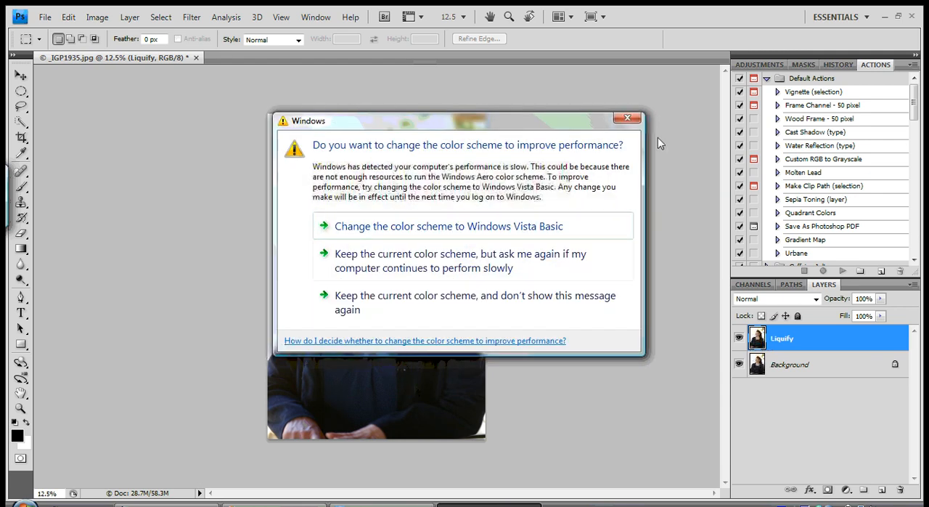
click(627, 117)
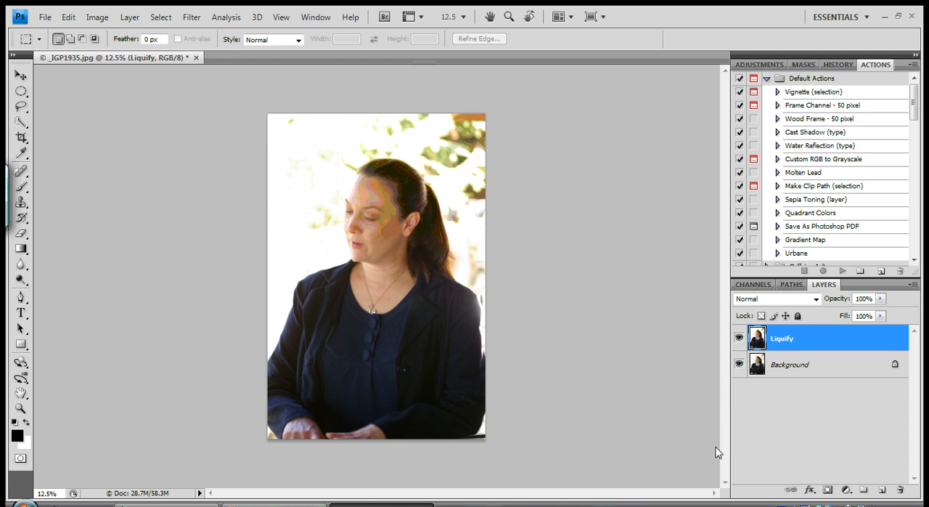
click(46, 20)
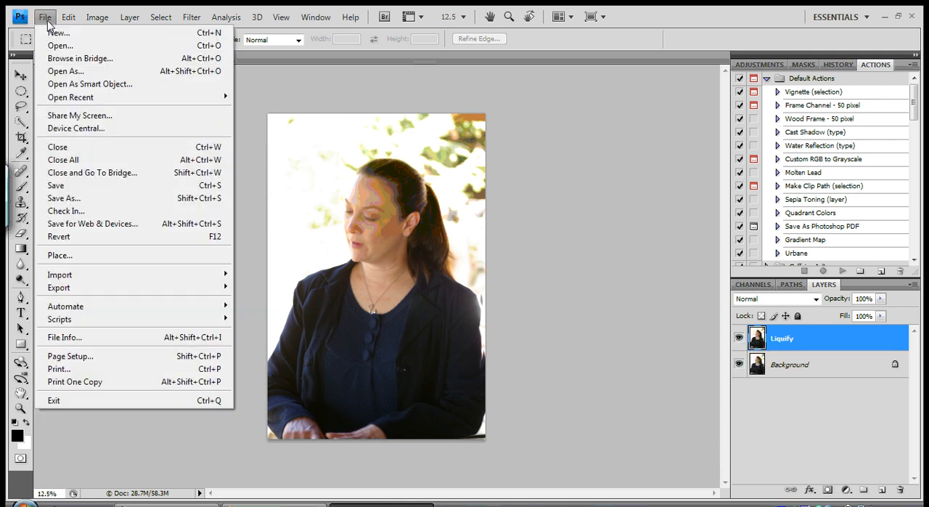
click(266, 118)
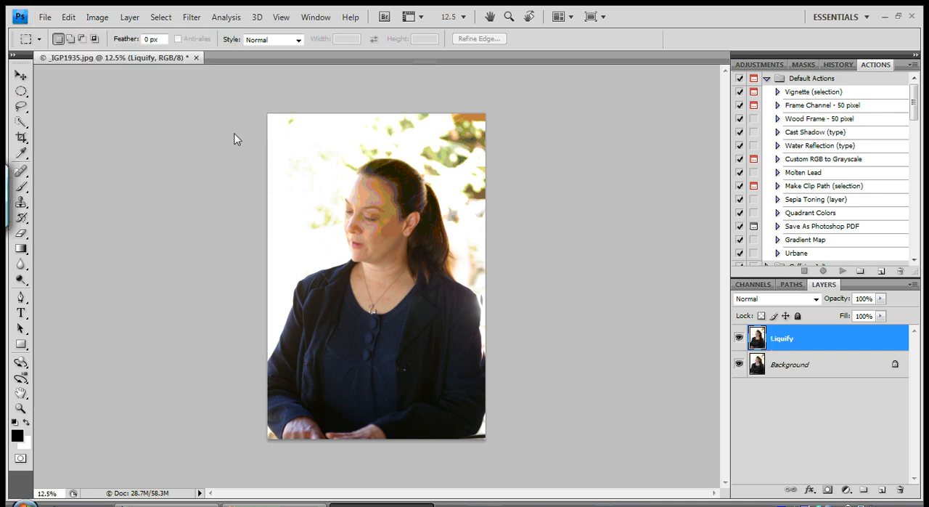
- Switch the Liquify layer off and on once more to recheck the slimmed shoulders and arms against the original
click(738, 343)
click(738, 338)
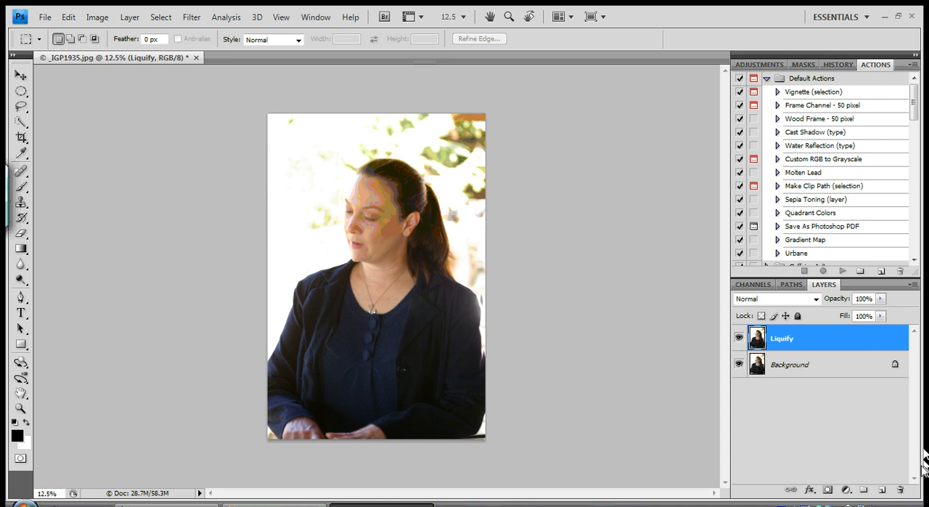